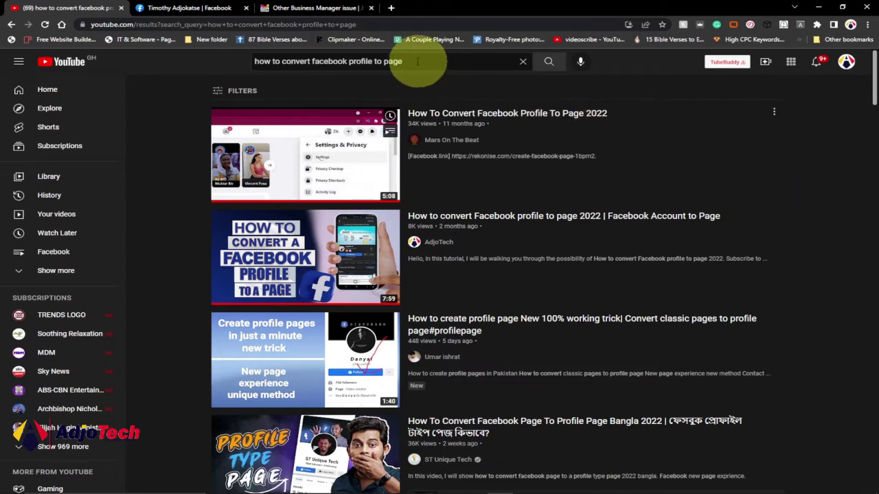
# Copy the YouTube search query and scroll through the search results
pyautogui.tripleClick(248, 61)
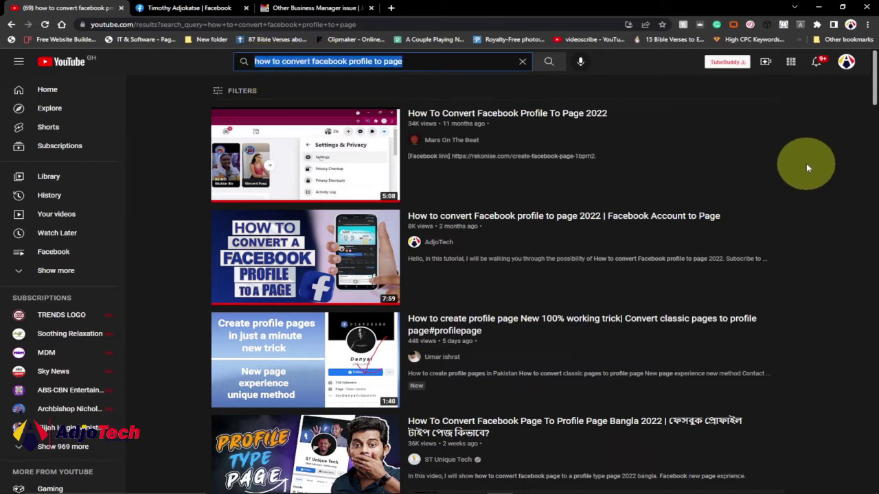
pyautogui.hotkey('ctrl', 'c')
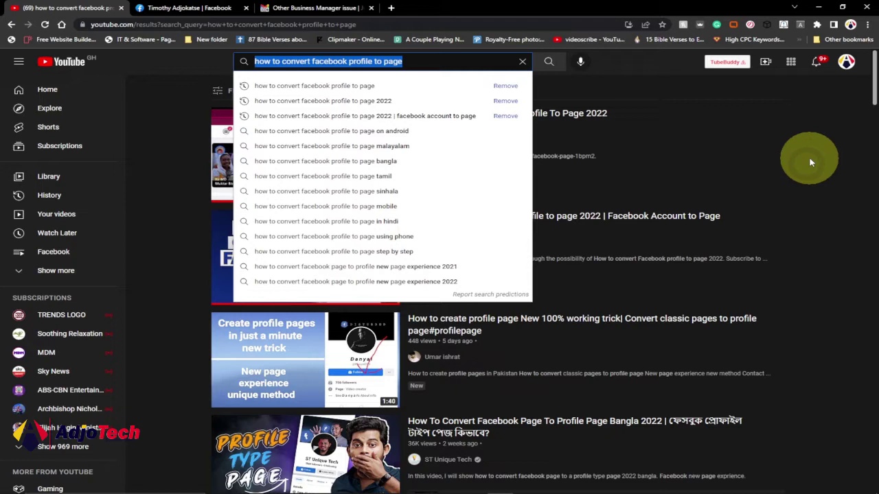
pyautogui.click(809, 162)
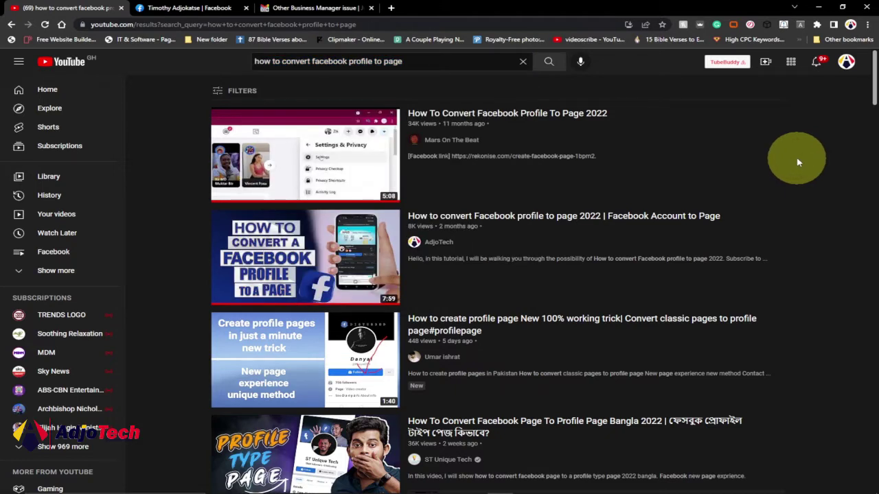
pyautogui.scroll(-5, 800, 161)
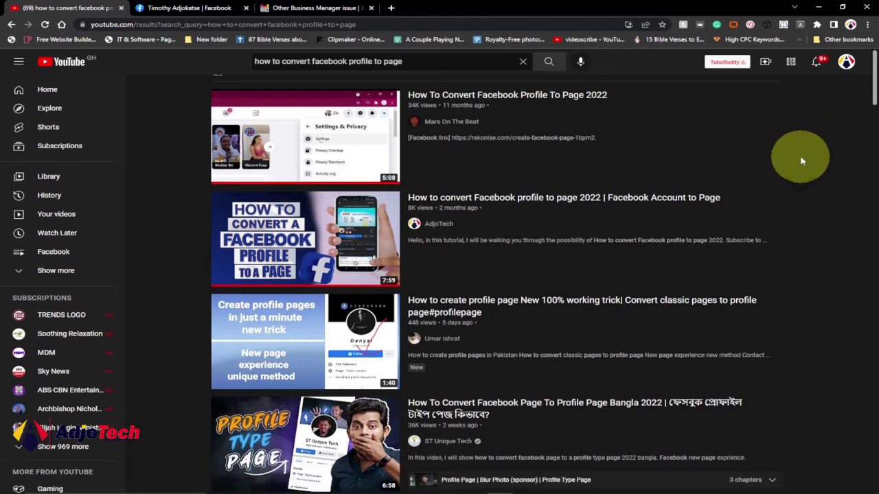
pyautogui.scroll(-1, 801, 157)
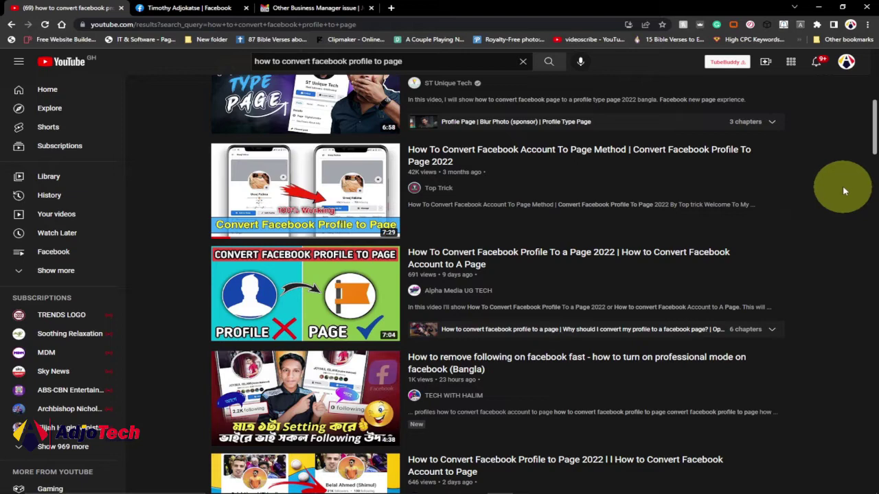
pyautogui.scroll(6, 844, 191)
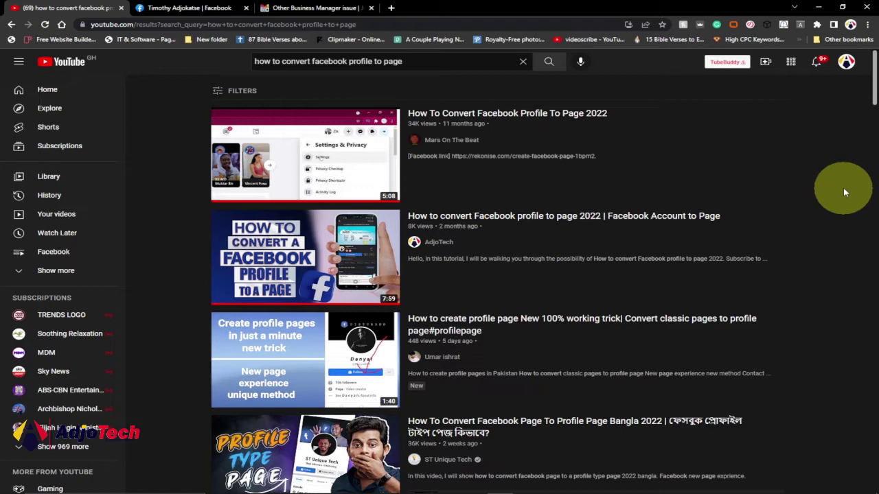
pyautogui.scroll(-10, 843, 193)
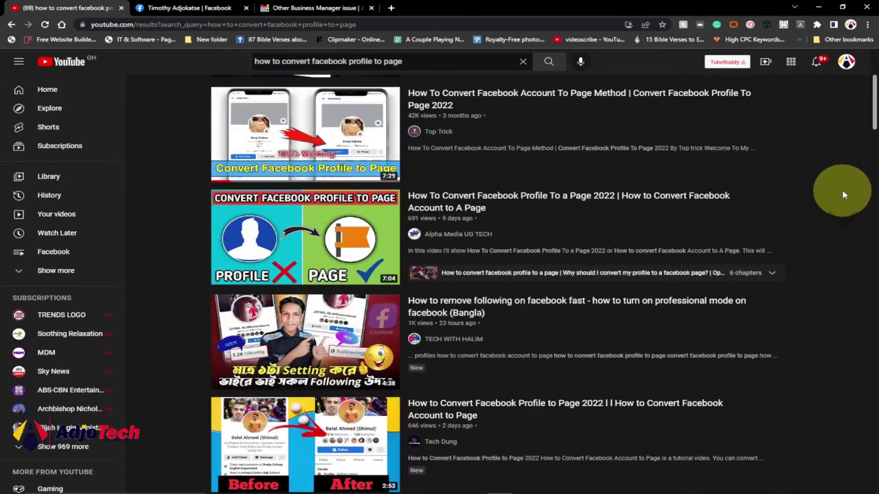
pyautogui.scroll(2, 844, 197)
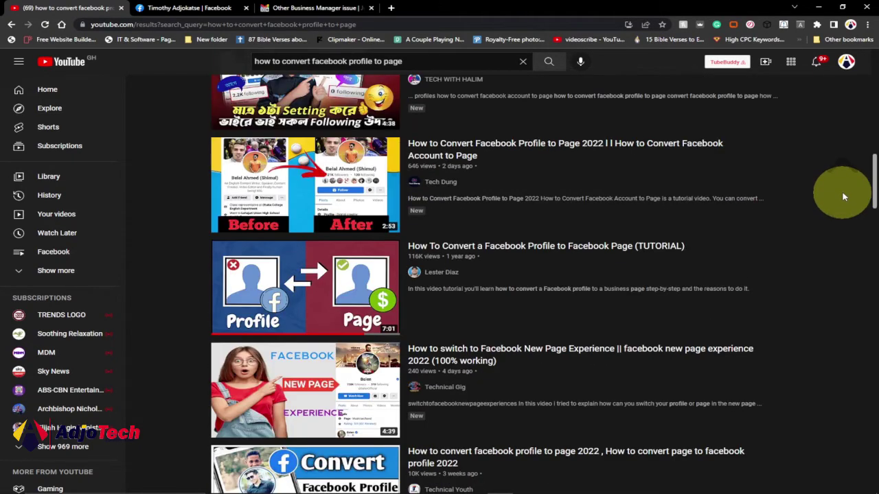
pyautogui.scroll(-8, 844, 197)
pyautogui.scroll(3, 843, 197)
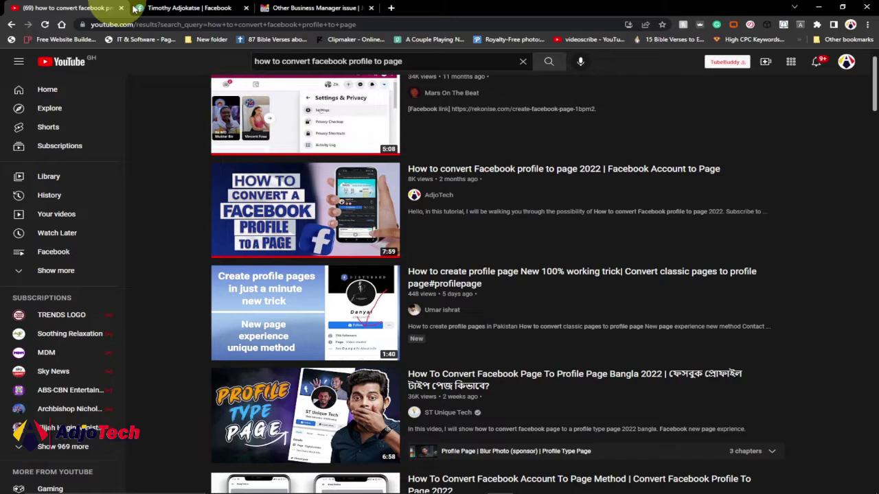
# Switch to the Facebook tab and scroll over the profile page with its web design cover
pyautogui.click(184, 8)
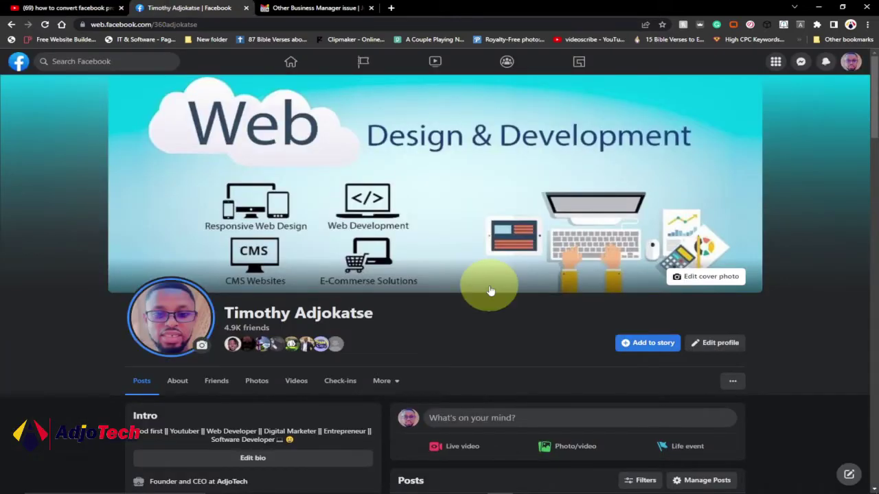
pyautogui.scroll(-3, 490, 291)
pyautogui.scroll(3, 490, 291)
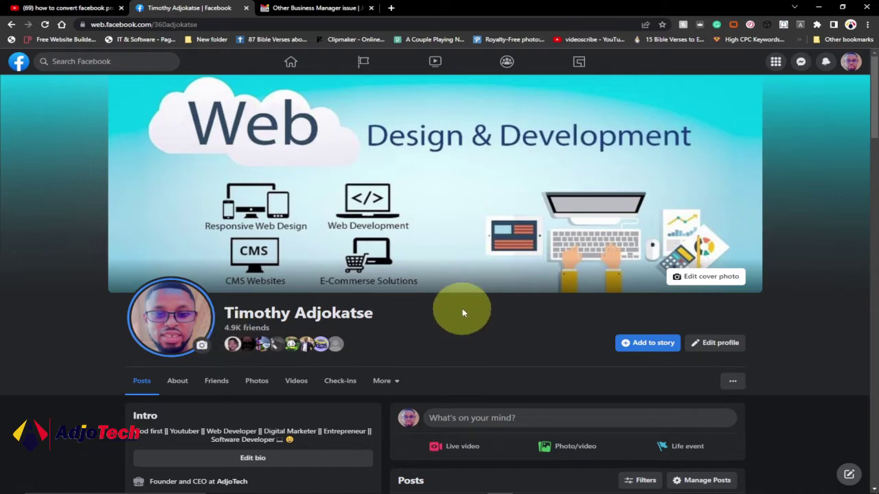
pyautogui.scroll(-3, 464, 309)
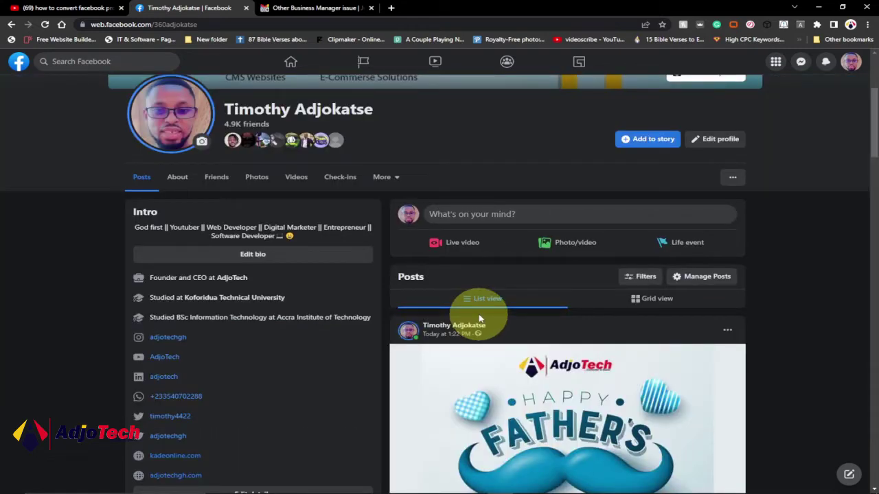
pyautogui.scroll(-2, 479, 319)
pyautogui.scroll(5, 477, 318)
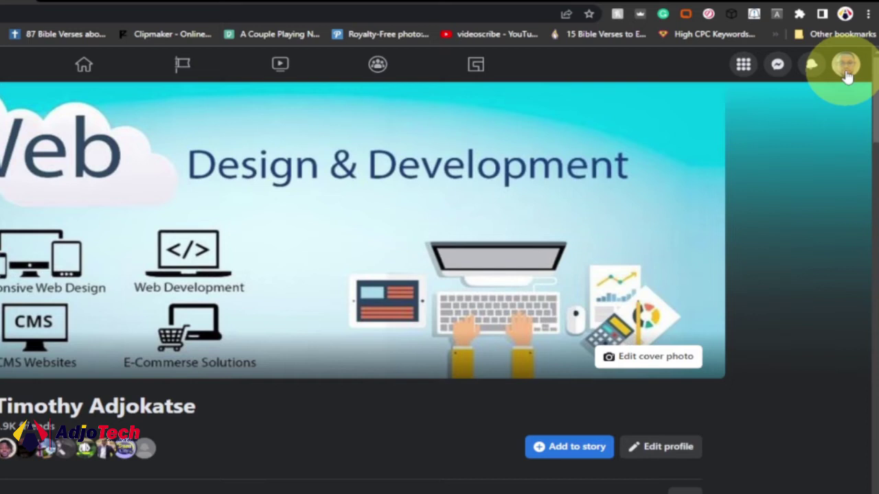
# Open Settings through the profile avatar's Settings & privacy menu
pyautogui.click(846, 69)
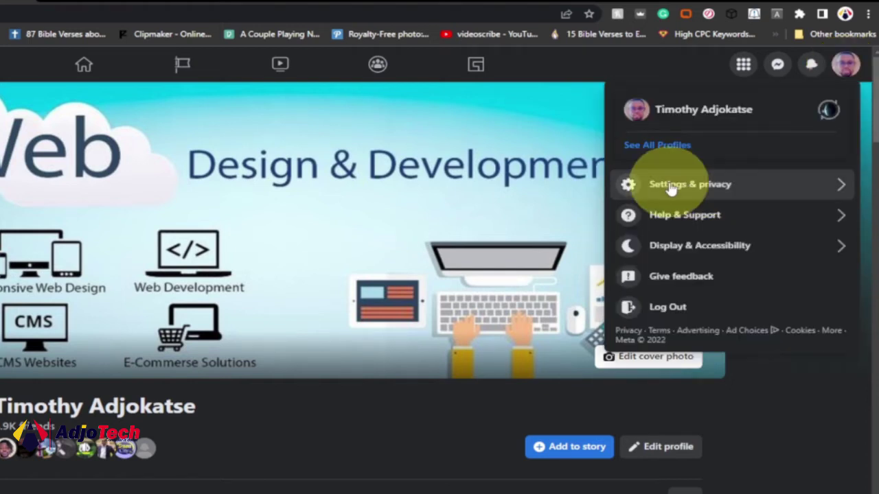
pyautogui.click(710, 191)
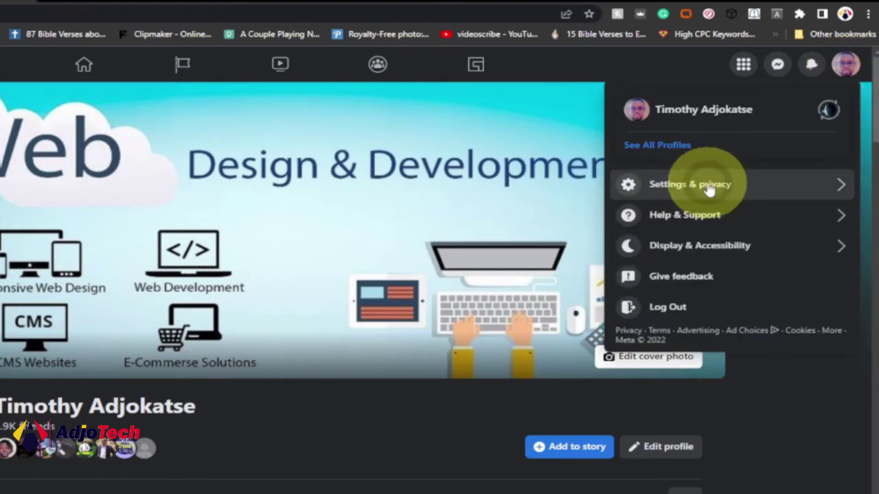
pyautogui.click(709, 191)
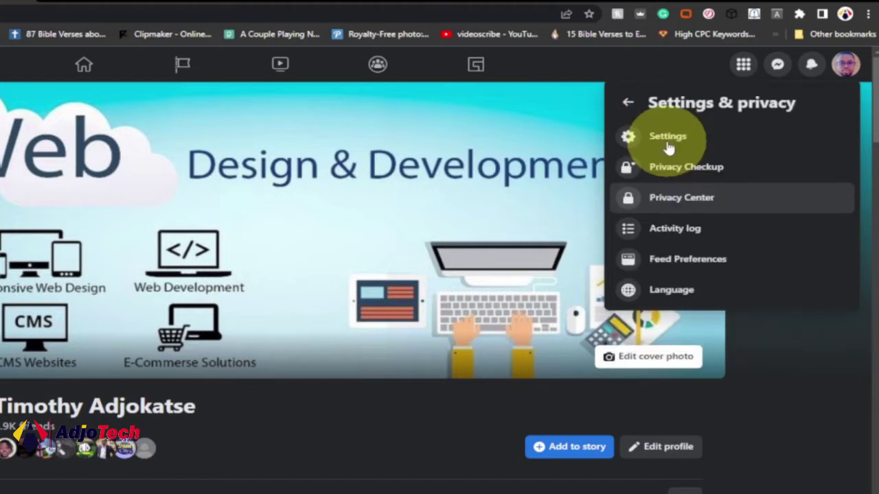
pyautogui.click(690, 137)
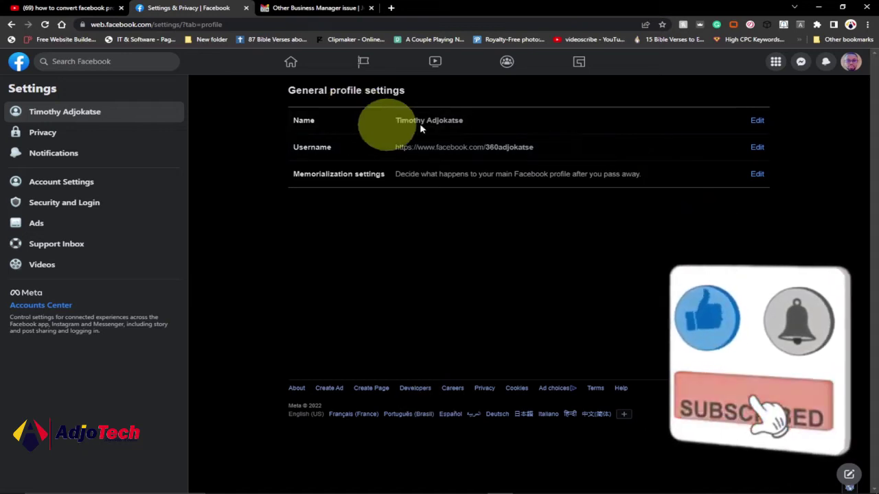
# Start editing the profile name and open the help article on which names are allowed
pyautogui.click(756, 125)
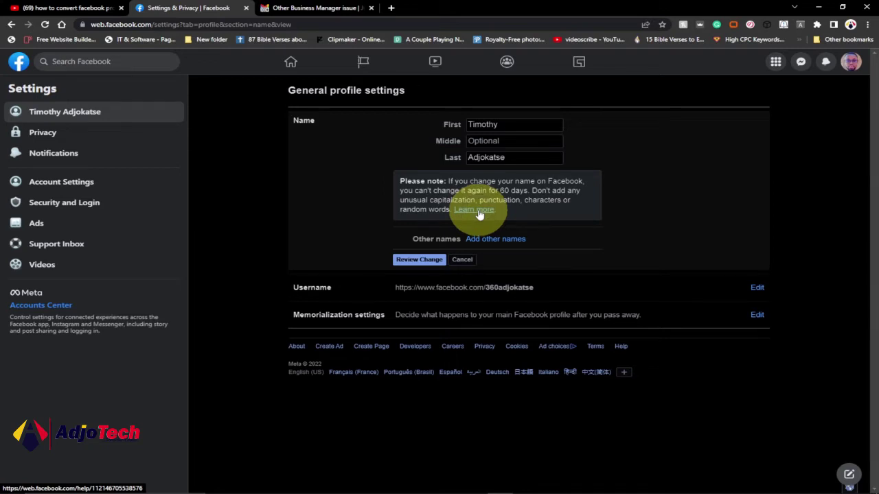
pyautogui.click(480, 215)
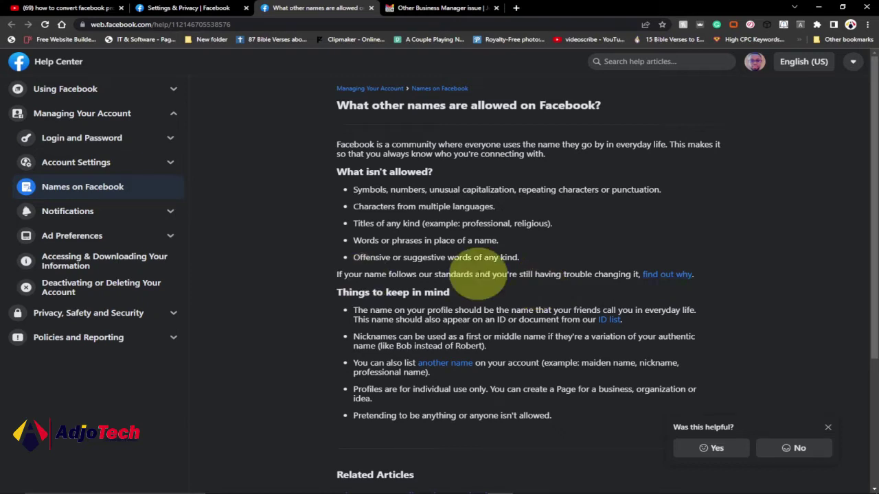
# Follow the 'find out why' link to 'Why can't I change my name on Facebook?' and scroll to troubleshooting
pyautogui.click(665, 275)
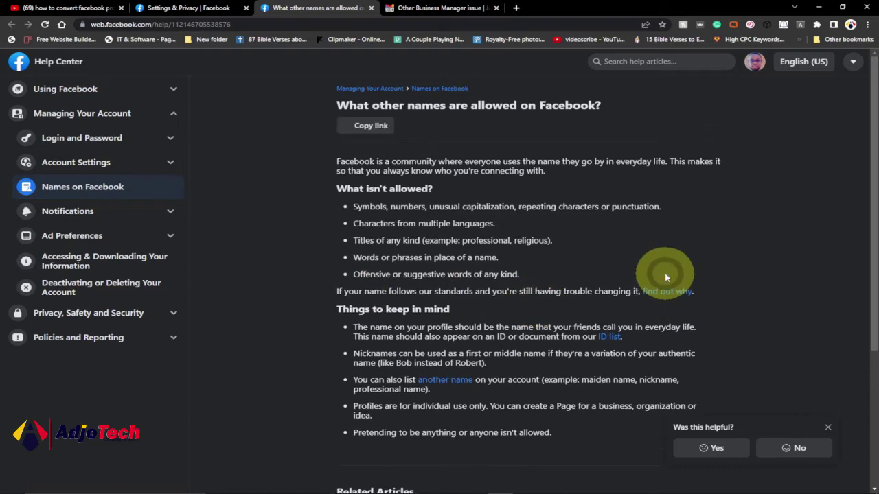
pyautogui.click(661, 291)
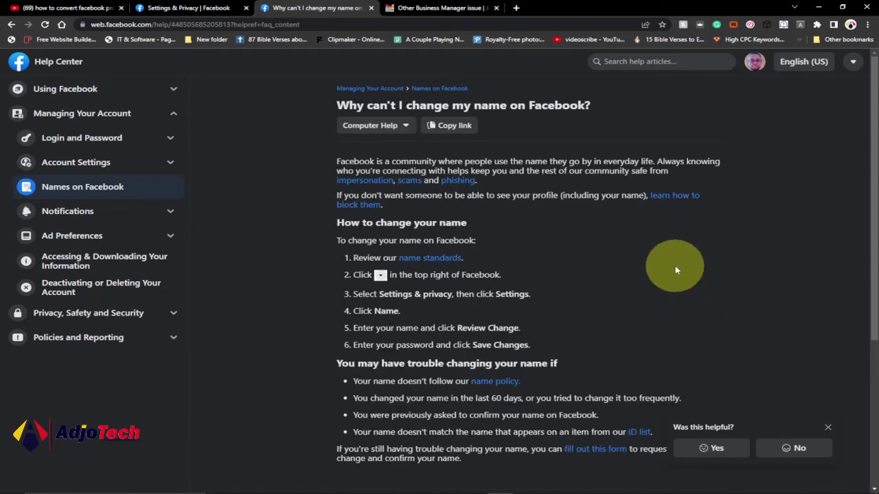
pyautogui.scroll(-3, 666, 275)
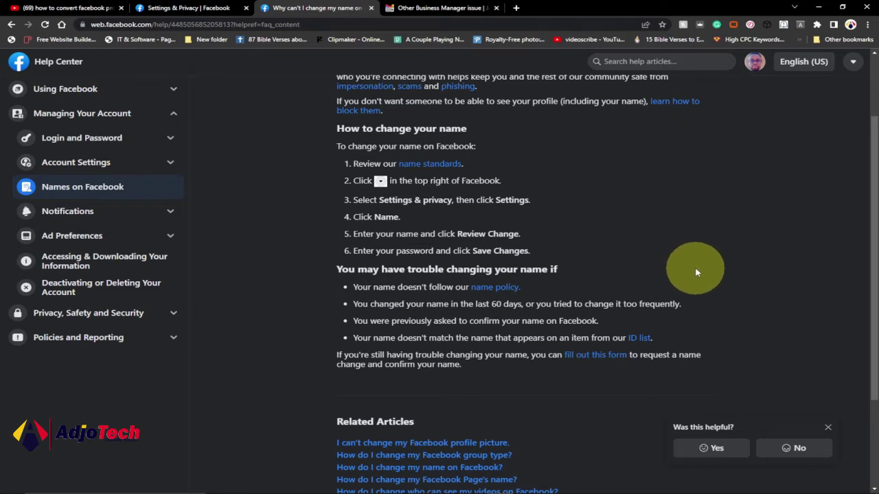
# Open the Changing Your Name form, scroll to its bottom note, and follow 'convert this account to a Page'
pyautogui.click(602, 359)
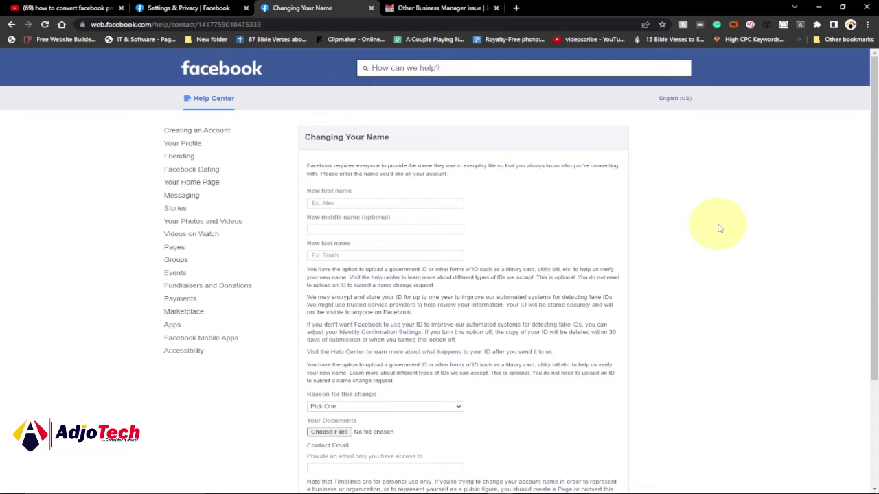
pyautogui.scroll(-3, 719, 228)
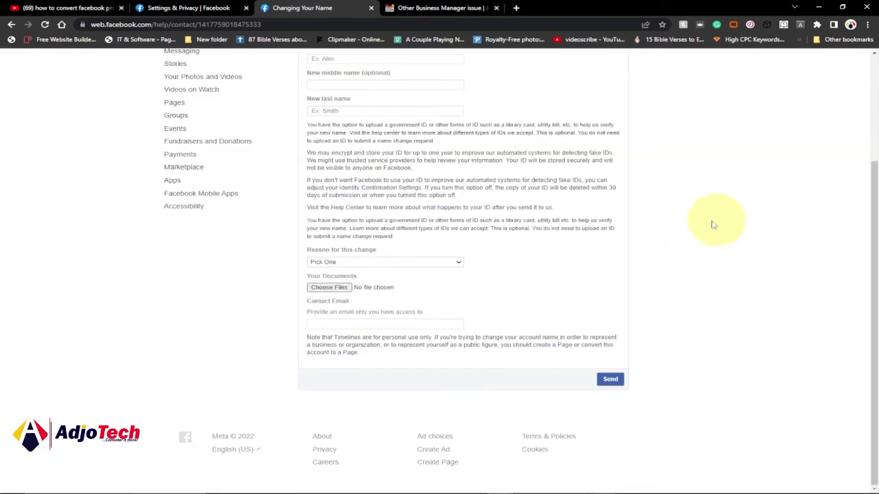
pyautogui.scroll(3, 455, 308)
pyautogui.scroll(-1, 467, 206)
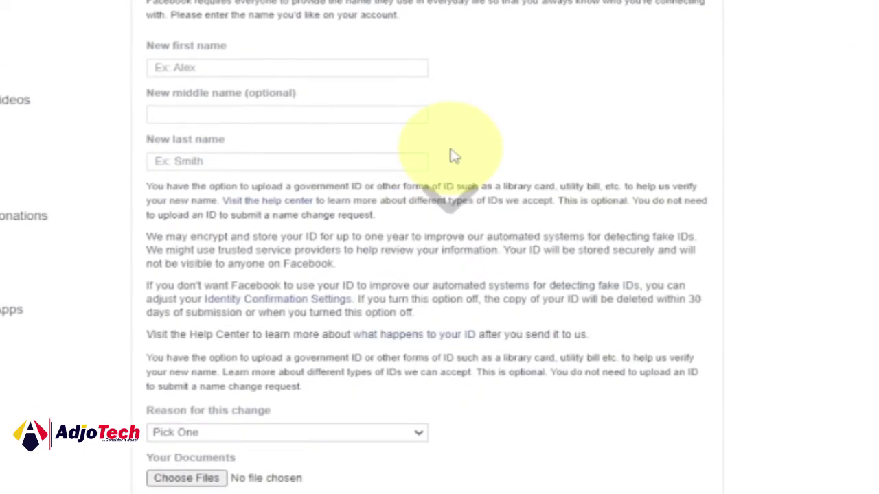
pyautogui.scroll(-3, 453, 156)
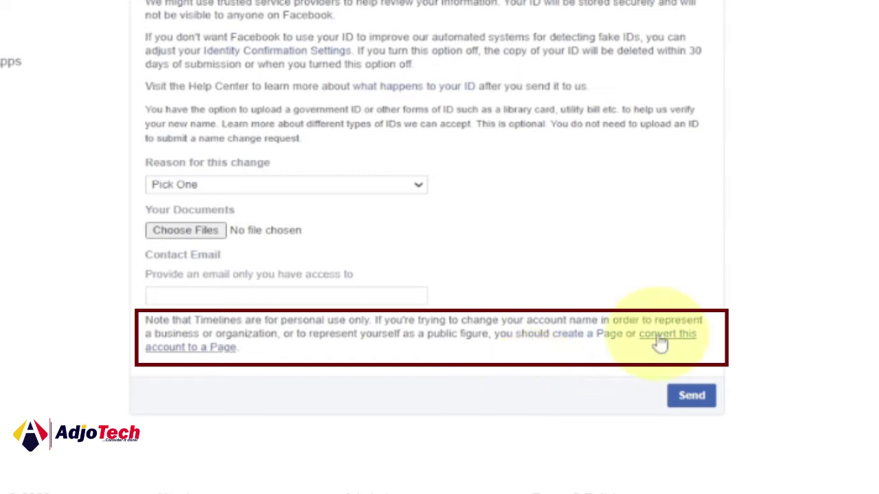
pyautogui.click(216, 356)
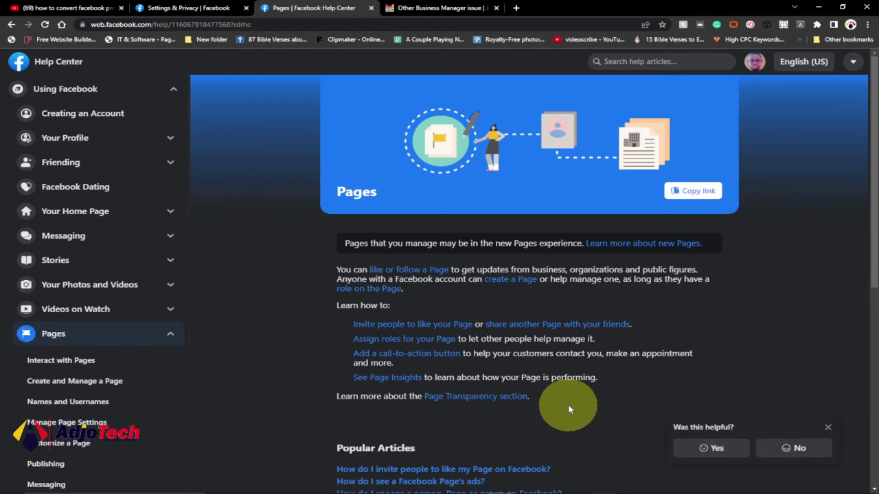
# Switch to the Gmail tab showing the 'Other Business Manager issue' support reply
pyautogui.click(457, 9)
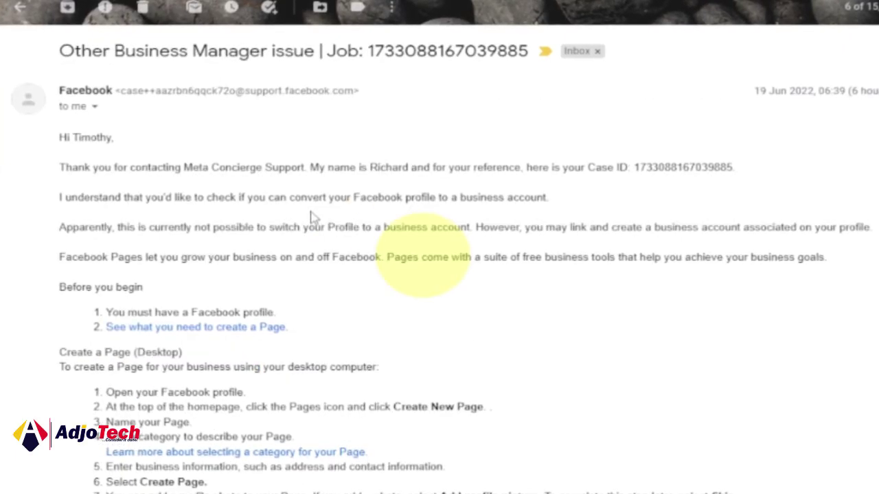
pyautogui.click(62, 83)
pyautogui.moveTo(61, 82); pyautogui.dragTo(135, 94)
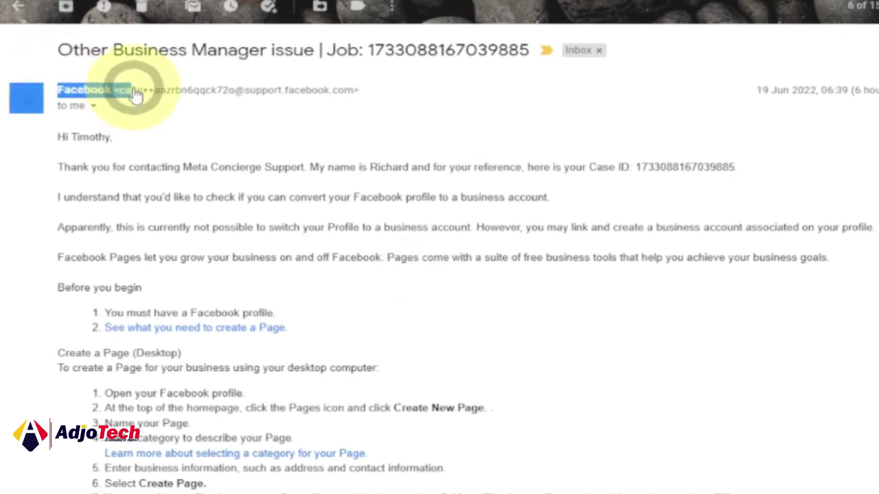
pyautogui.click(270, 135)
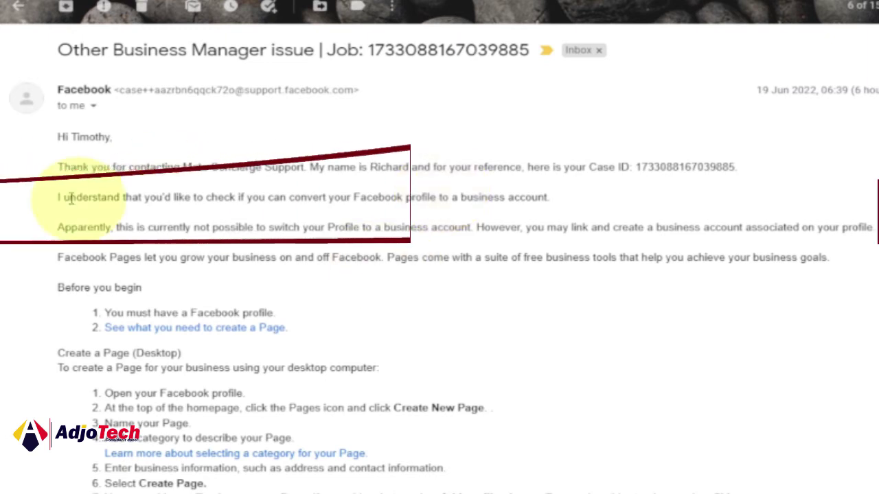
pyautogui.tripleClick(580, 206)
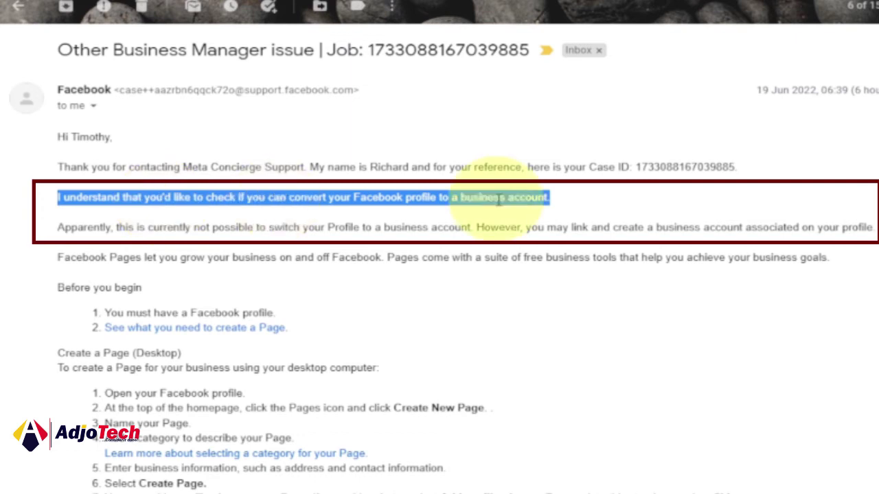
pyautogui.click(66, 230)
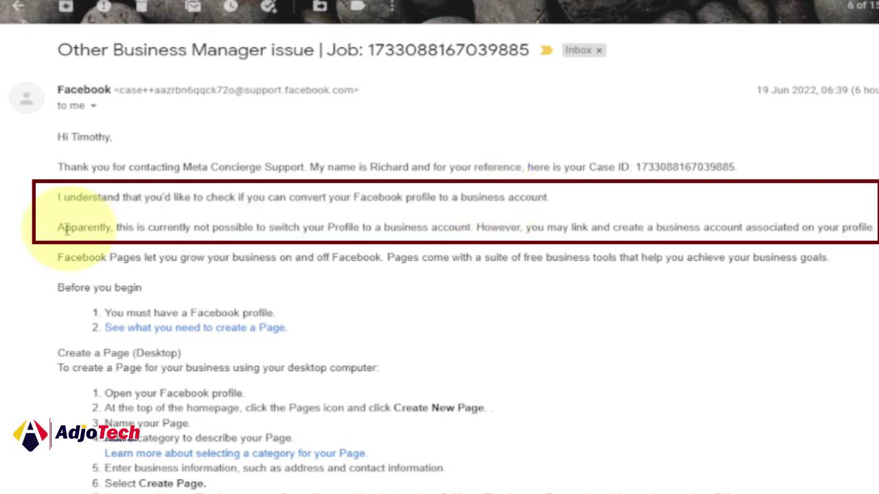
pyautogui.tripleClick(66, 230)
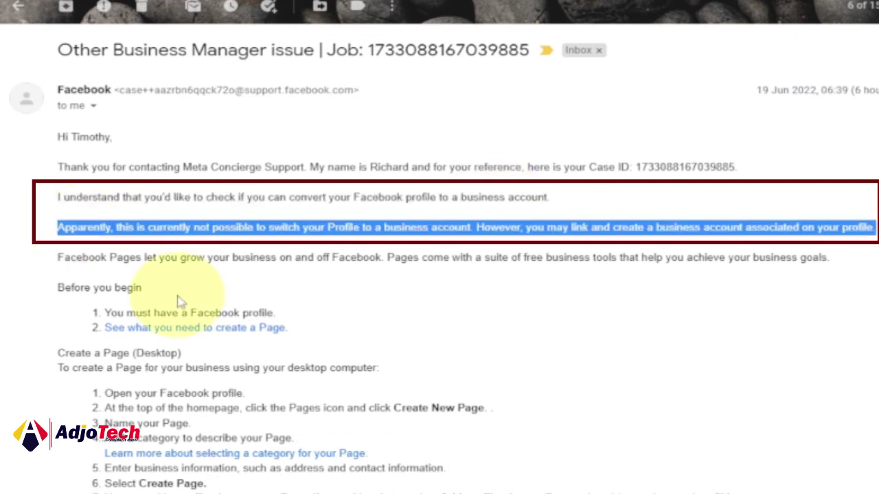
pyautogui.click(120, 231)
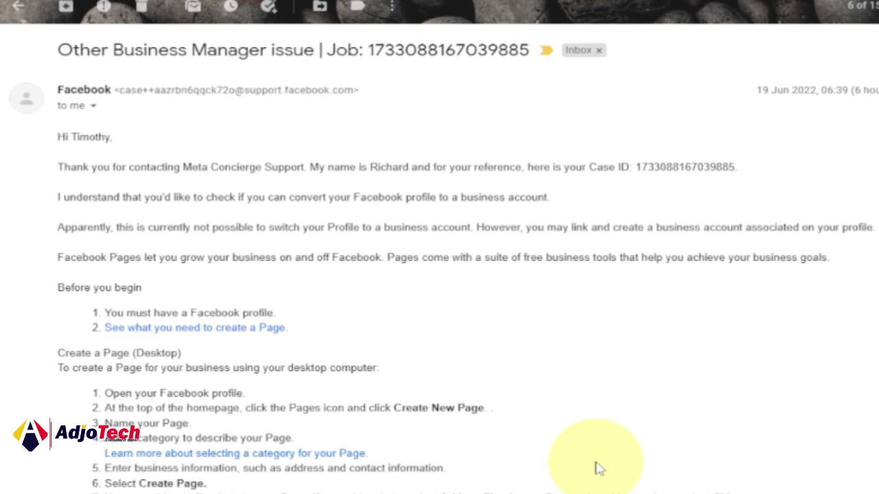
pyautogui.doubleClick(168, 227)
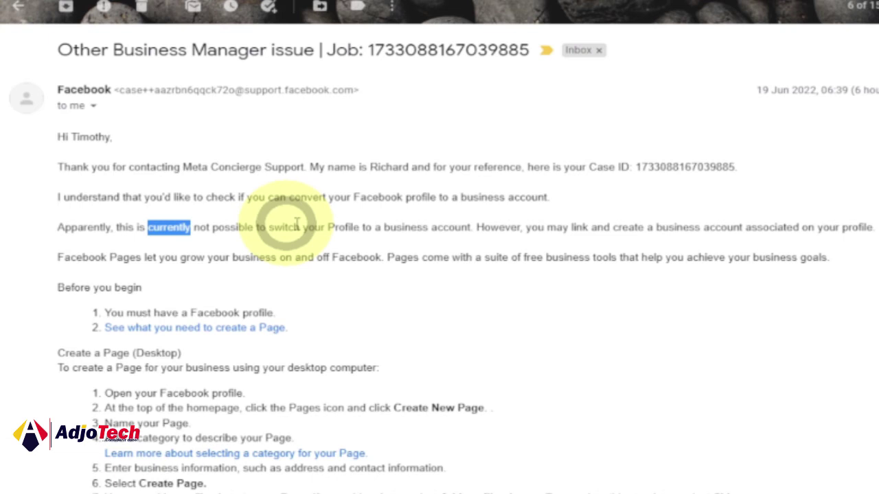
pyautogui.moveTo(296, 221); pyautogui.dragTo(873, 233)
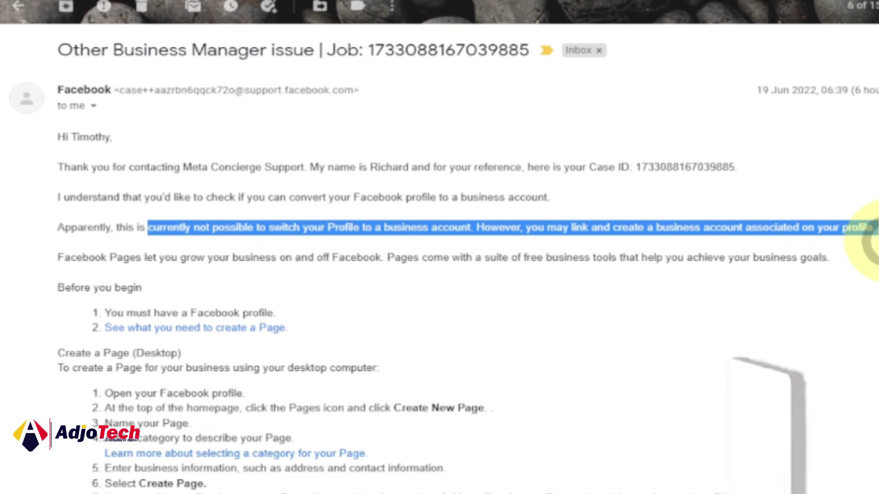
pyautogui.click(445, 263)
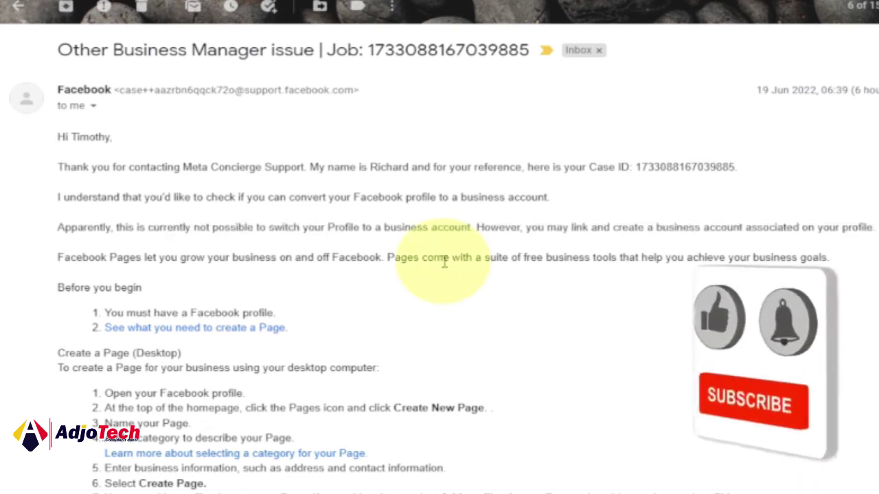